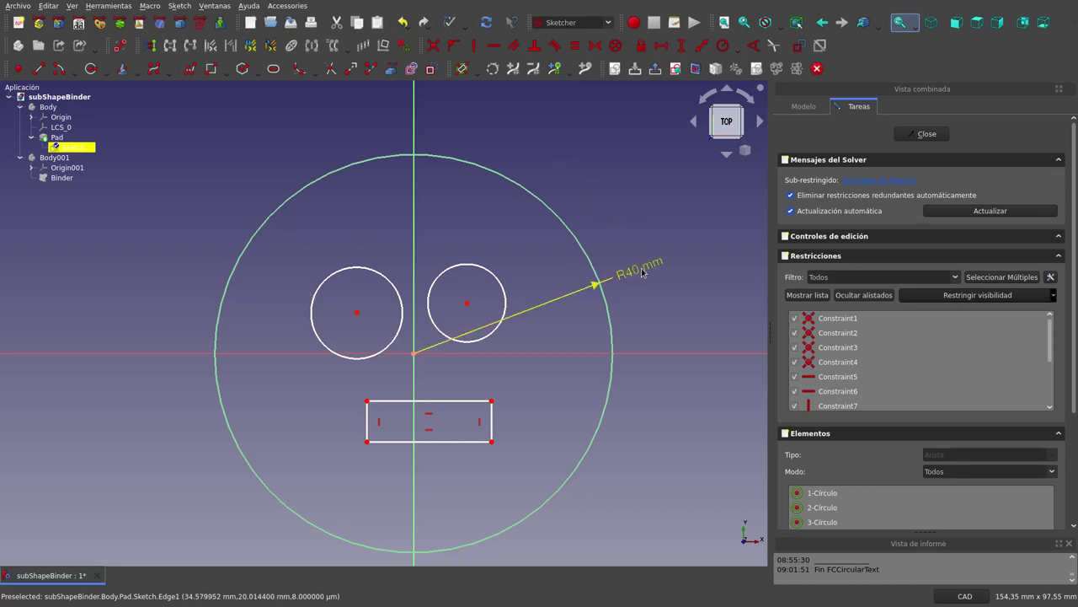
- Move the R40 mm radius label to a new spot and close the smiley sketch
{"action": "mouse_move", "coordinate": [643, 272]}
{"action": "left_mouse_down"}
{"action": "mouse_move", "coordinate": [663, 250]}
{"action": "mouse_move", "coordinate": [640, 238]}
{"action": "left_mouse_up"}
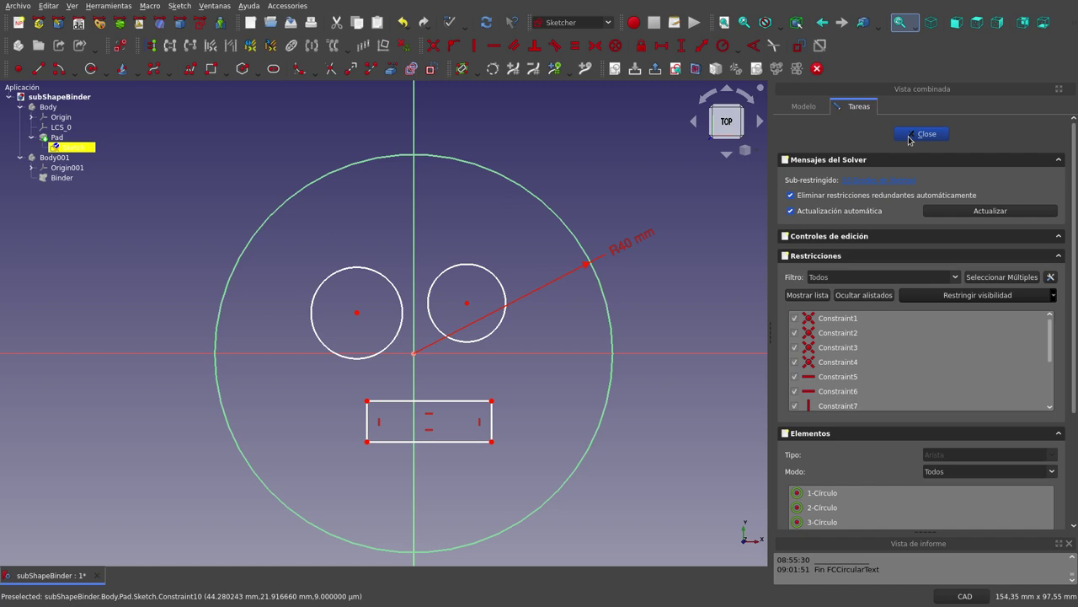
{"action": "left_click", "coordinate": [909, 137]}
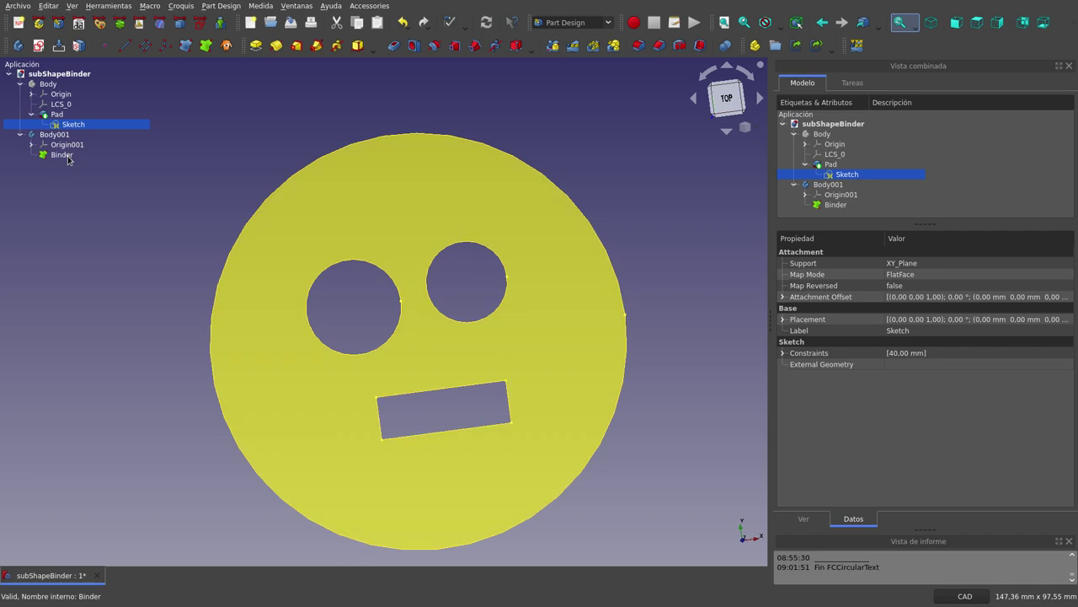
- Change the Binder's Bind Copy On Change property from its dropdown to Enabled, then review it
{"action": "left_click", "coordinate": [67, 158]}
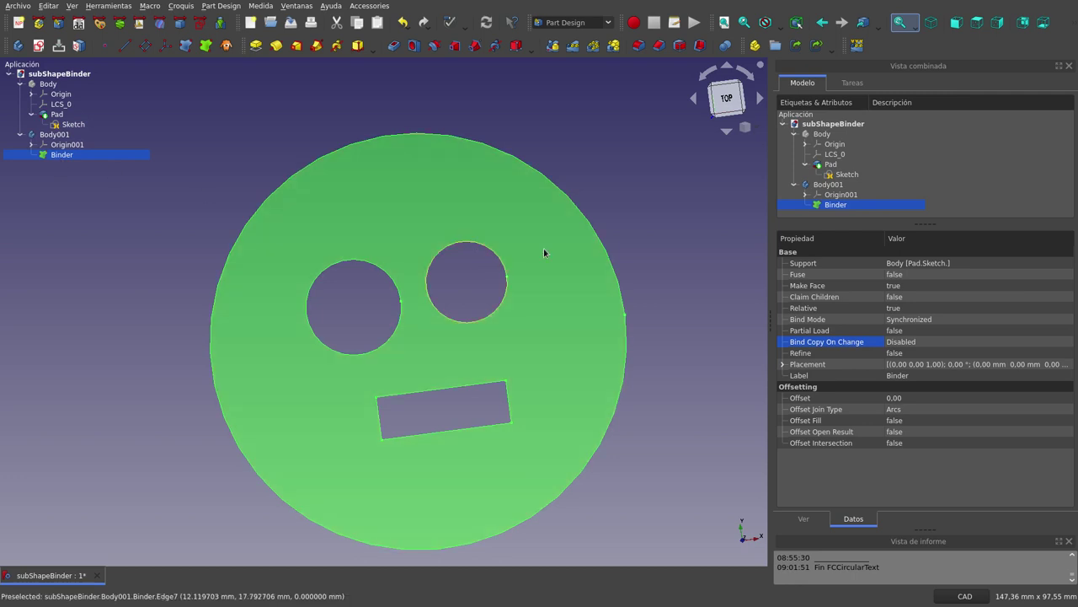
{"action": "left_click", "coordinate": [926, 343]}
{"action": "left_click", "coordinate": [926, 343]}
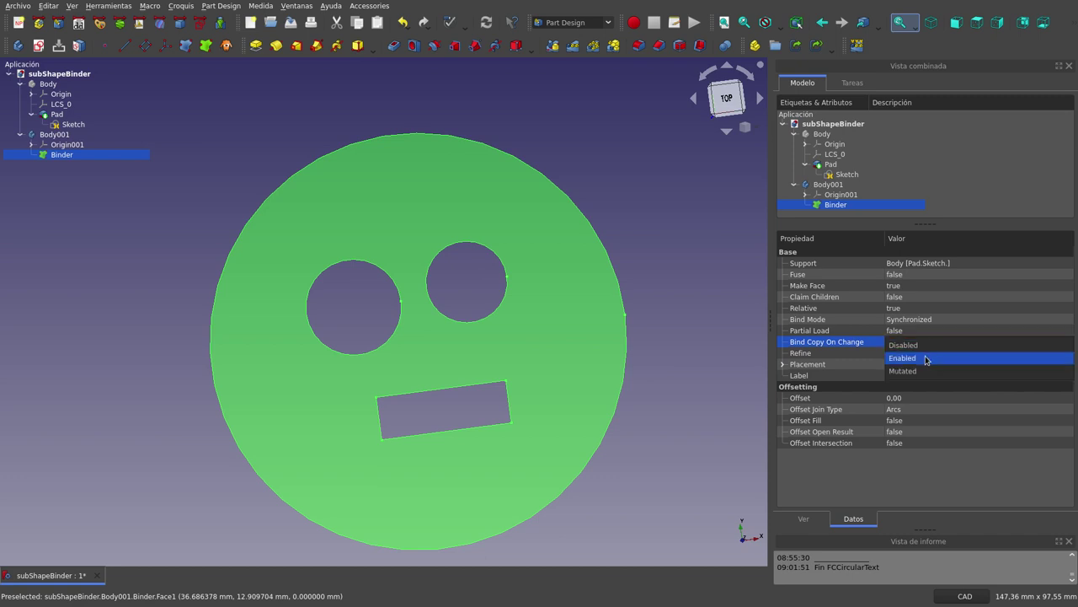
{"action": "left_click", "coordinate": [926, 358]}
{"action": "left_click", "coordinate": [710, 338]}
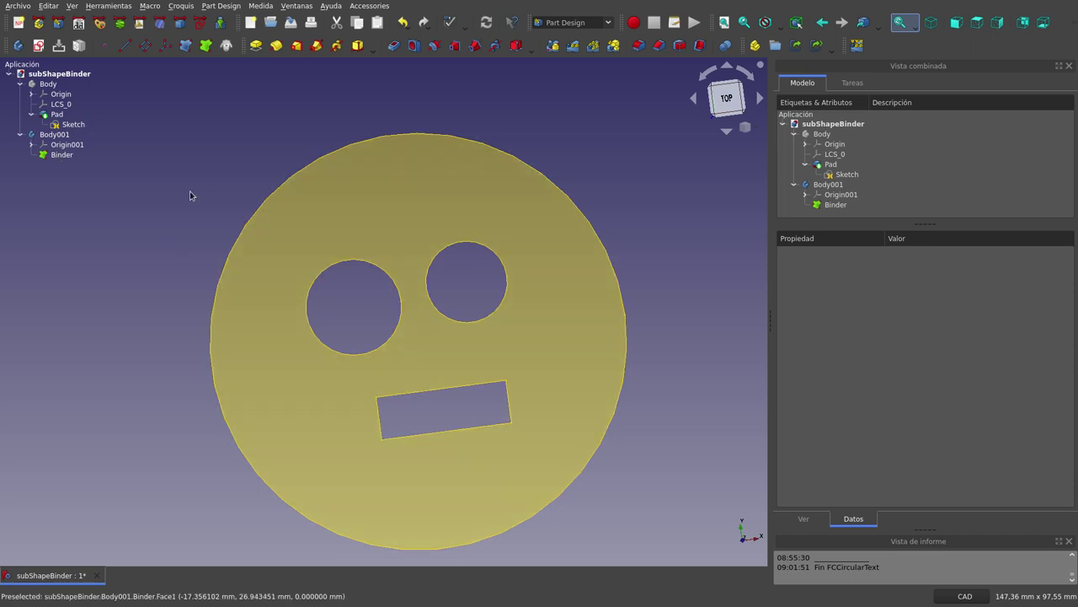
{"action": "left_click", "coordinate": [63, 155]}
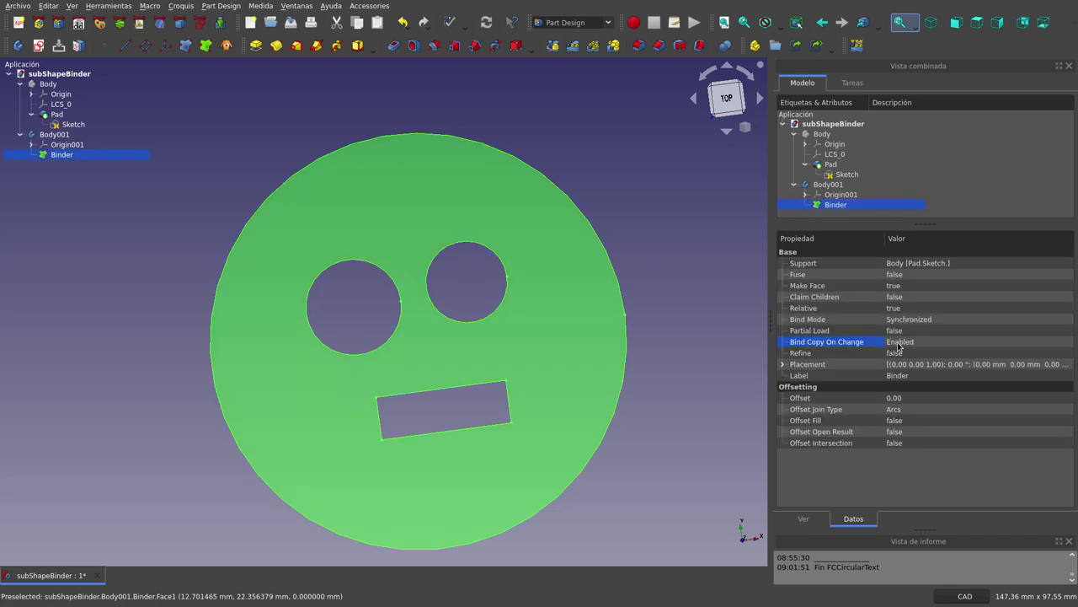
{"action": "left_click", "coordinate": [720, 328]}
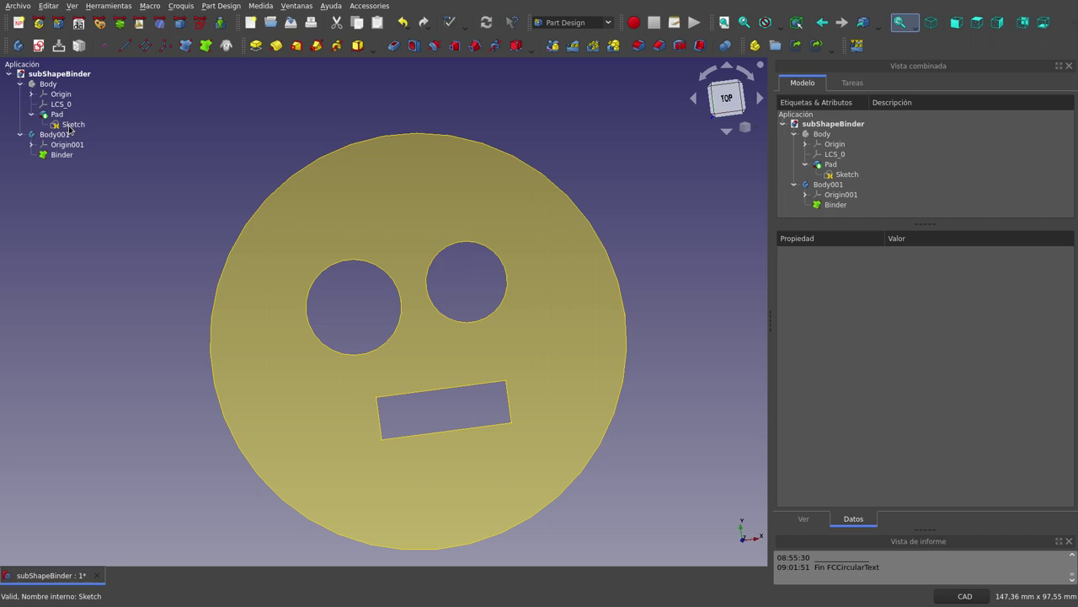
- Change the smiley sketch's R40 mm outer radius constraint to 30 mm and close the sketch
{"action": "double_click", "coordinate": [72, 125]}
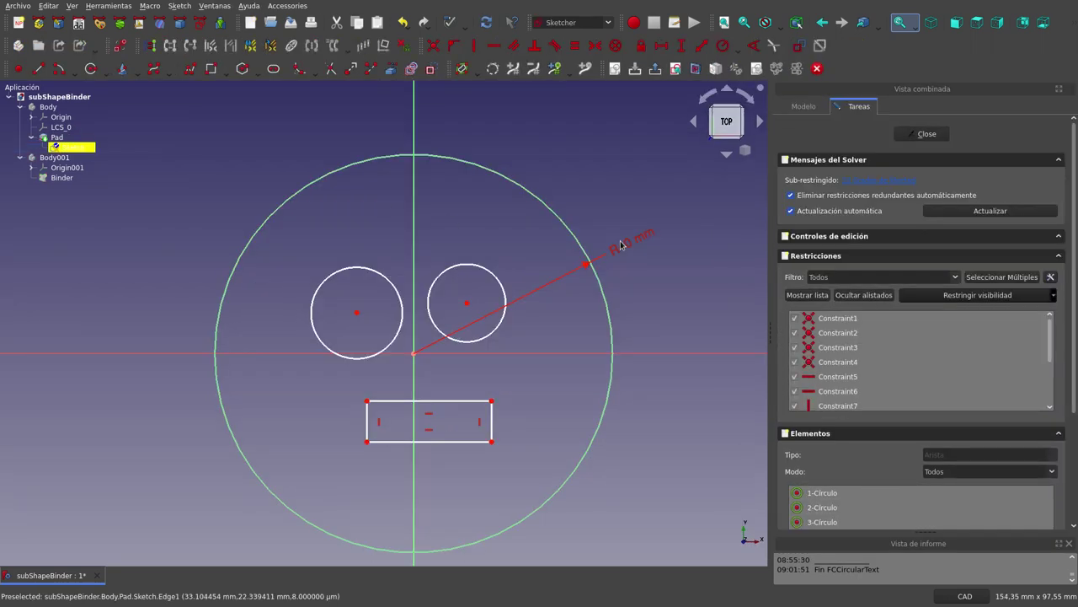
{"action": "double_click", "coordinate": [624, 247]}
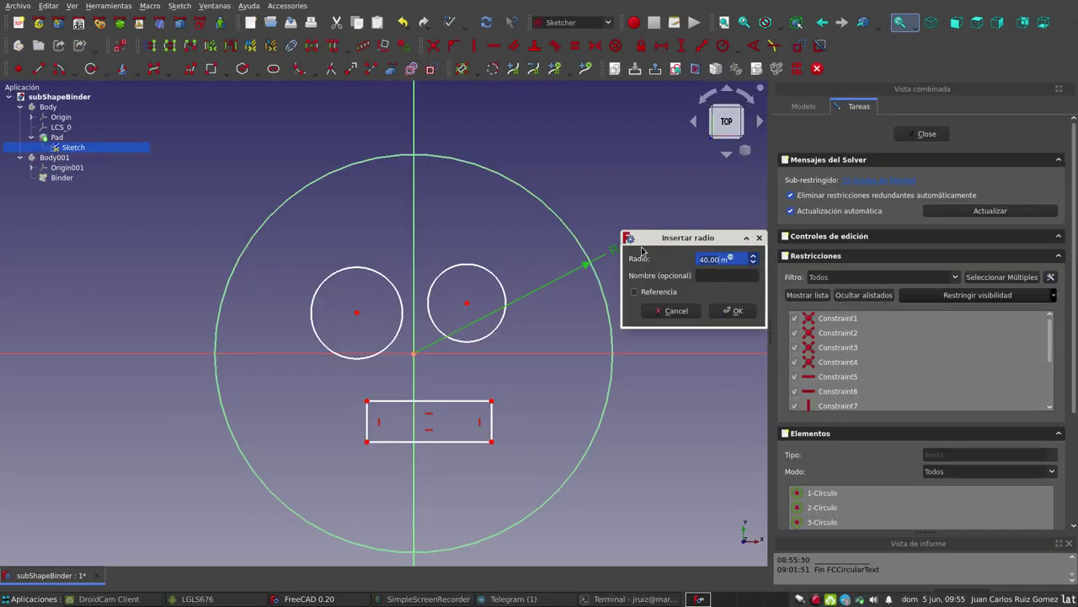
{"action": "left_click", "coordinate": [733, 310]}
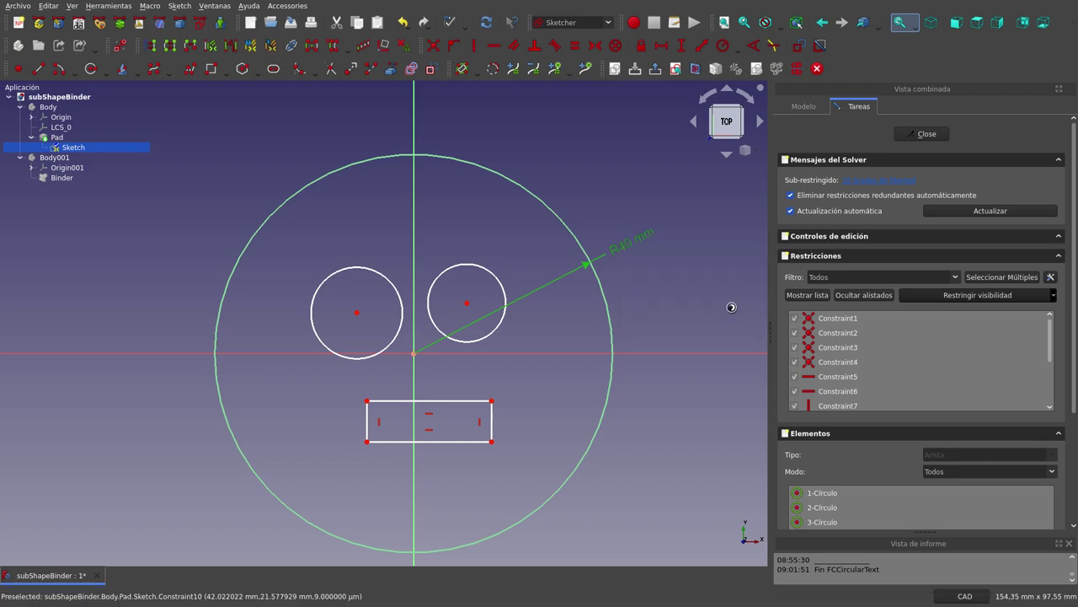
{"action": "left_click", "coordinate": [922, 134]}
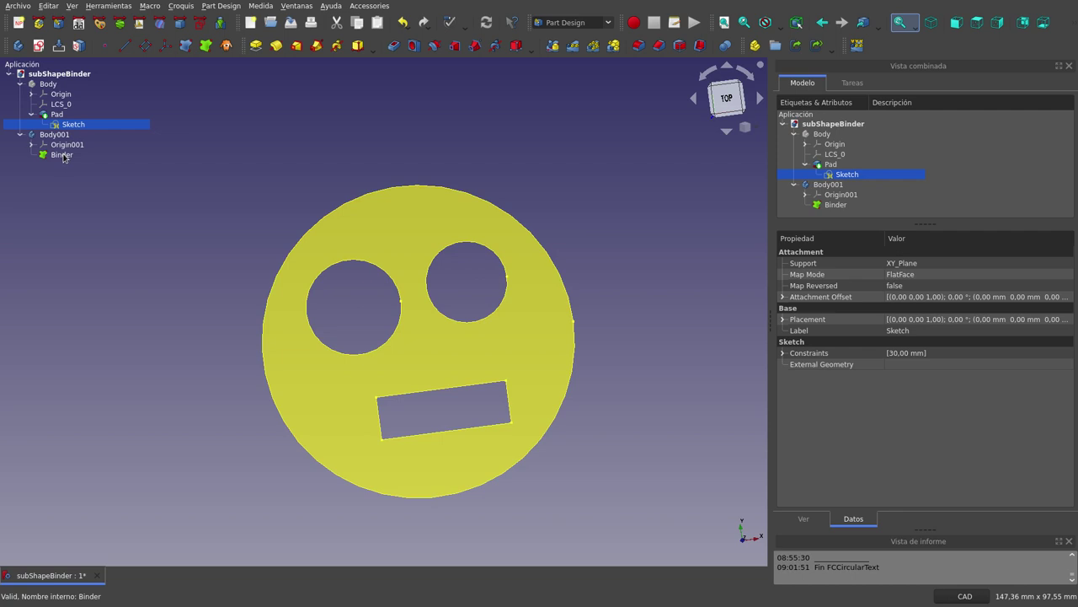
- Reselect the Binder to review its properties after the 30 mm radius change
{"action": "left_click", "coordinate": [199, 191]}
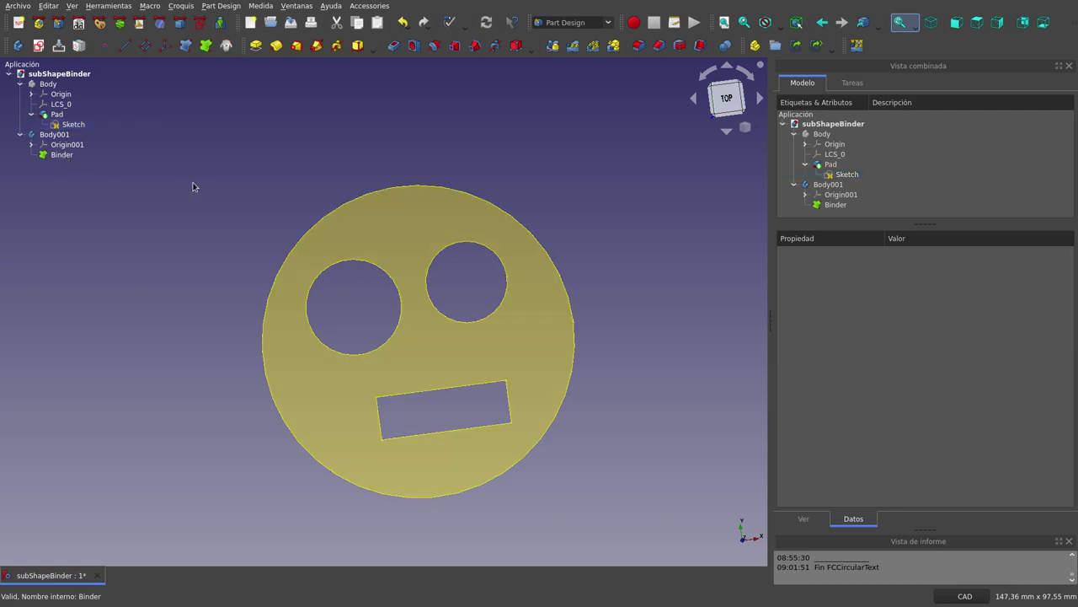
{"action": "left_click", "coordinate": [57, 155]}
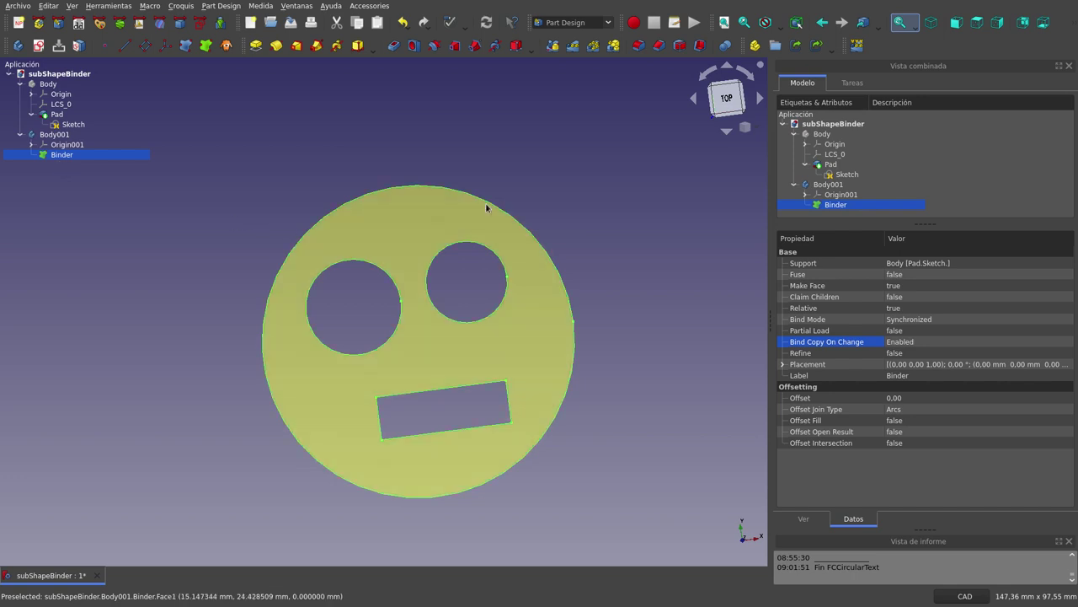
{"action": "left_click", "coordinate": [564, 197]}
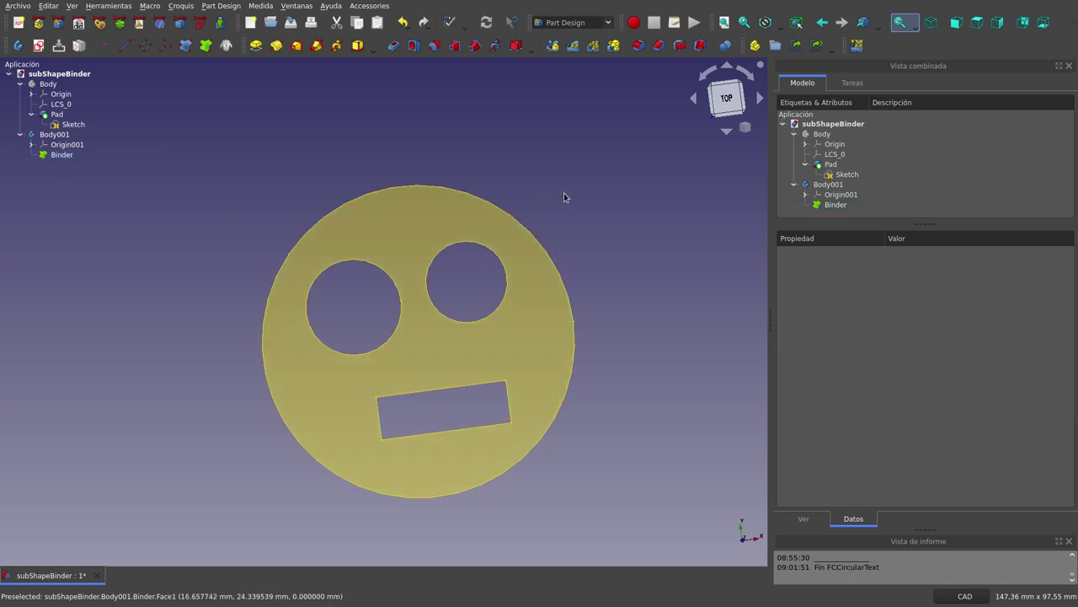
{"action": "left_click", "coordinate": [61, 156]}
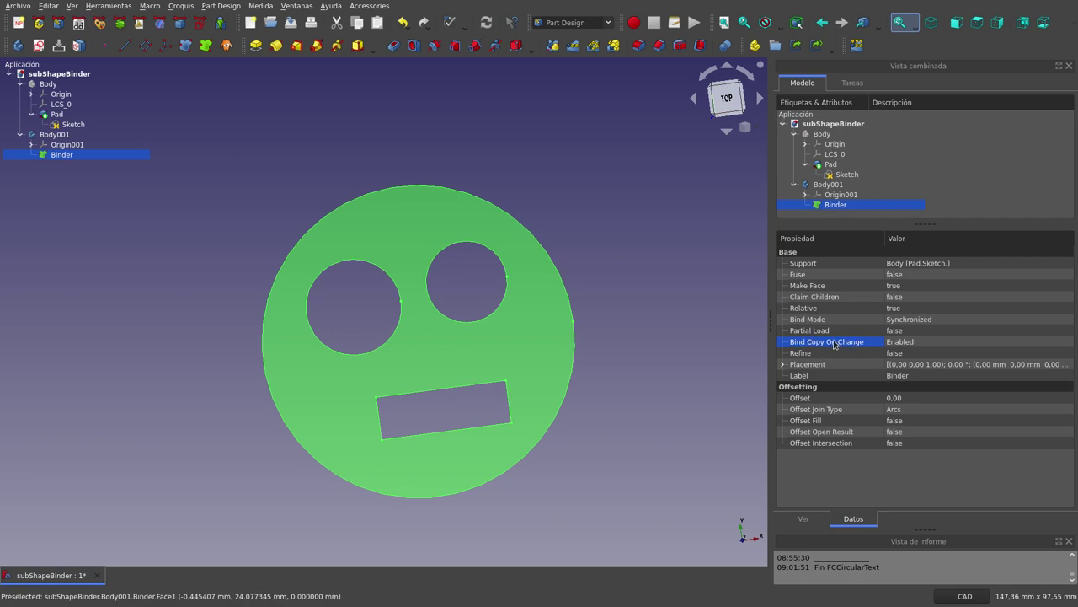
{"action": "left_click", "coordinate": [931, 345]}
{"action": "left_click", "coordinate": [931, 346]}
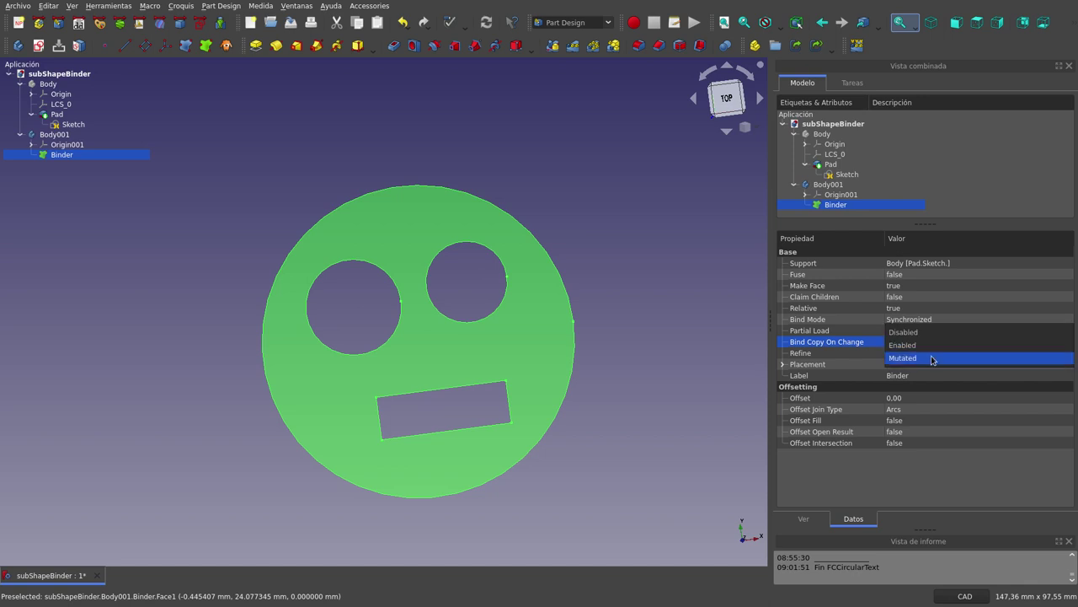
{"action": "left_click", "coordinate": [933, 358]}
{"action": "left_click", "coordinate": [701, 350]}
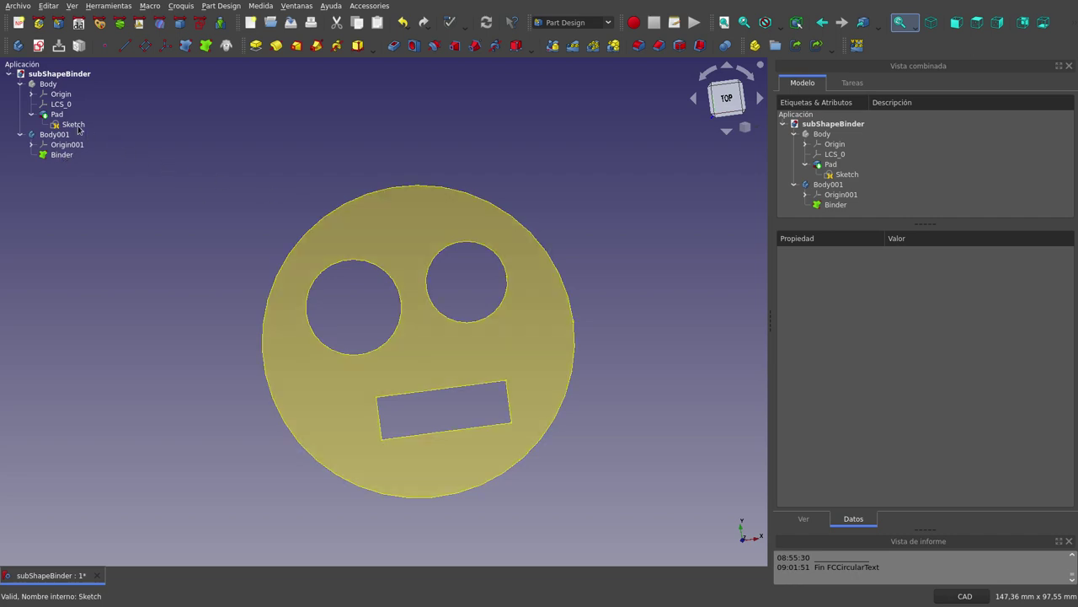
- Set the sketch's outer circle radius constraint back from 30 mm to 40 mm and close it
{"action": "double_click", "coordinate": [73, 125]}
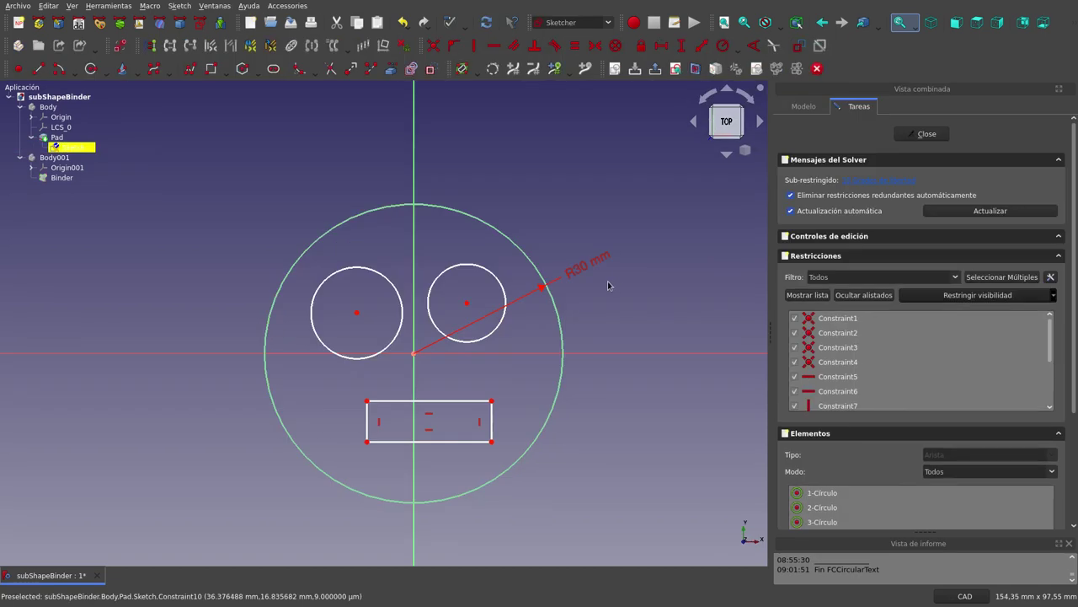
{"action": "double_click", "coordinate": [580, 269]}
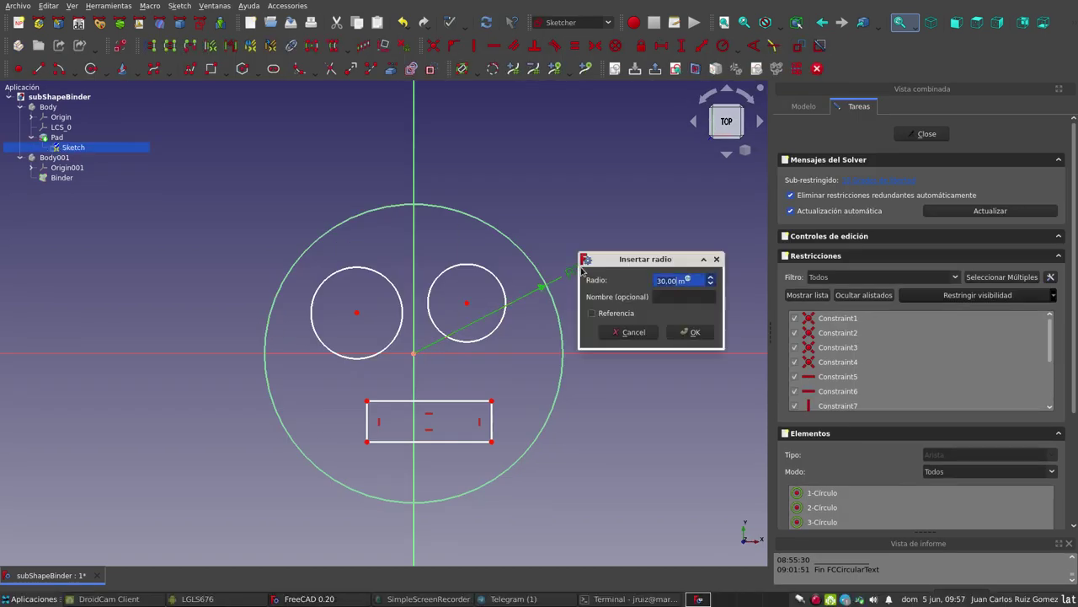
{"action": "type", "text": "40 mm"}
{"action": "left_click", "coordinate": [695, 333]}
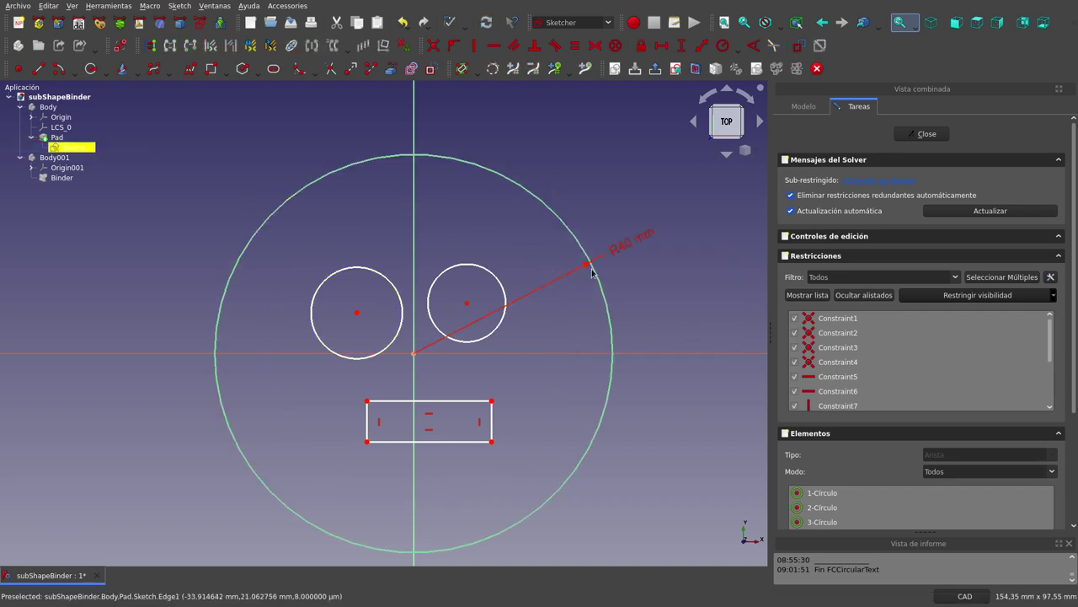
{"action": "left_click", "coordinate": [929, 135]}
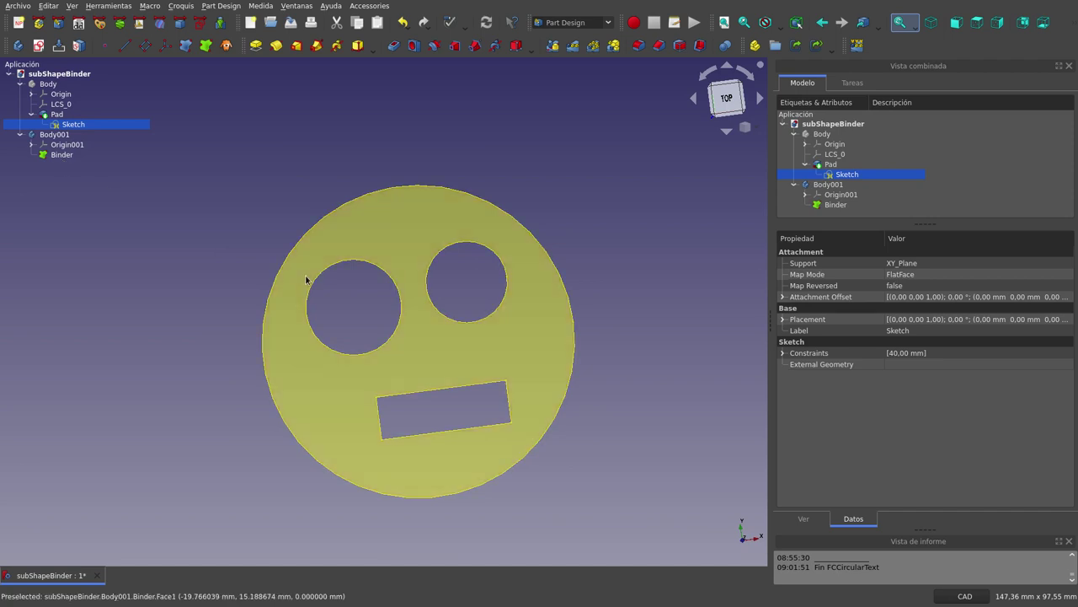
- Select the Binder and inspect its Bind Copy On Change value, now reading Mutated
{"action": "left_click", "coordinate": [77, 156]}
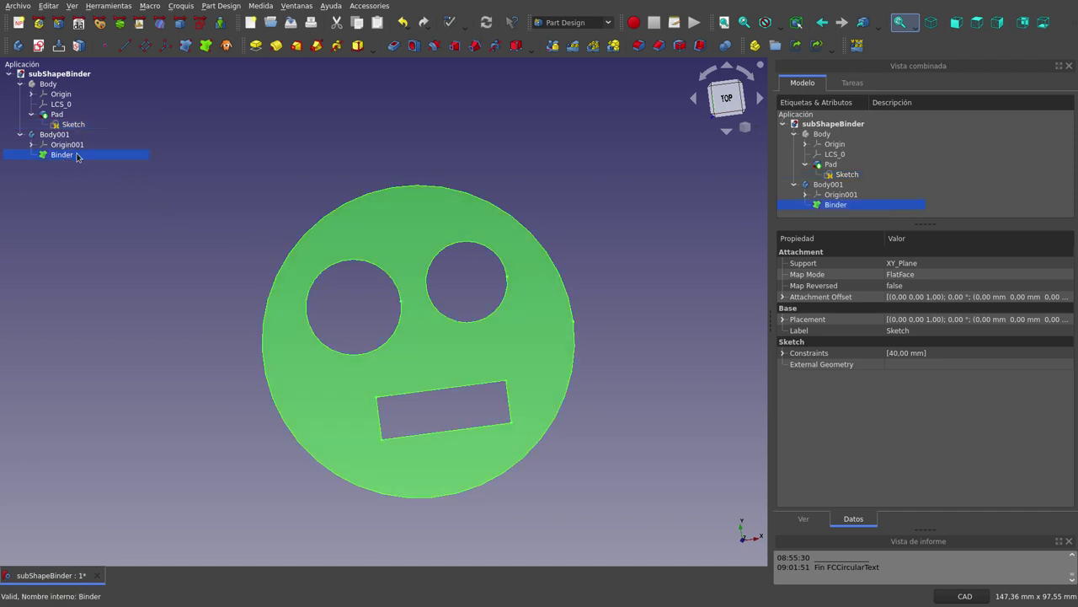
{"action": "left_click", "coordinate": [953, 342]}
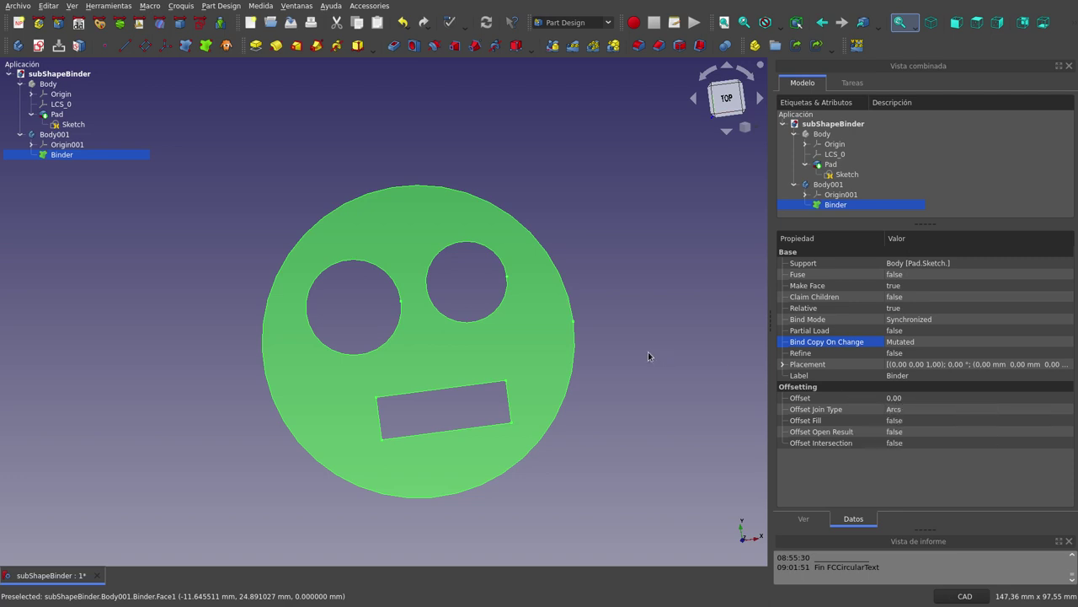
- Collapse Body and Body001 in the tree and hide Body001's smiley
{"action": "left_click", "coordinate": [20, 136]}
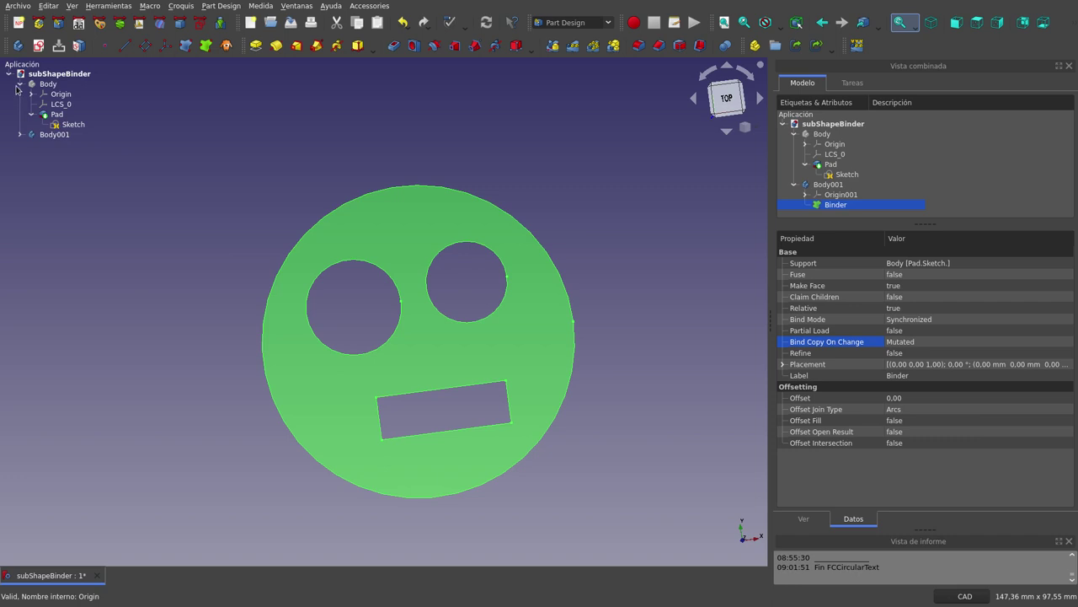
{"action": "left_click", "coordinate": [20, 84]}
{"action": "left_click", "coordinate": [49, 95]}
{"action": "key", "text": "space"}
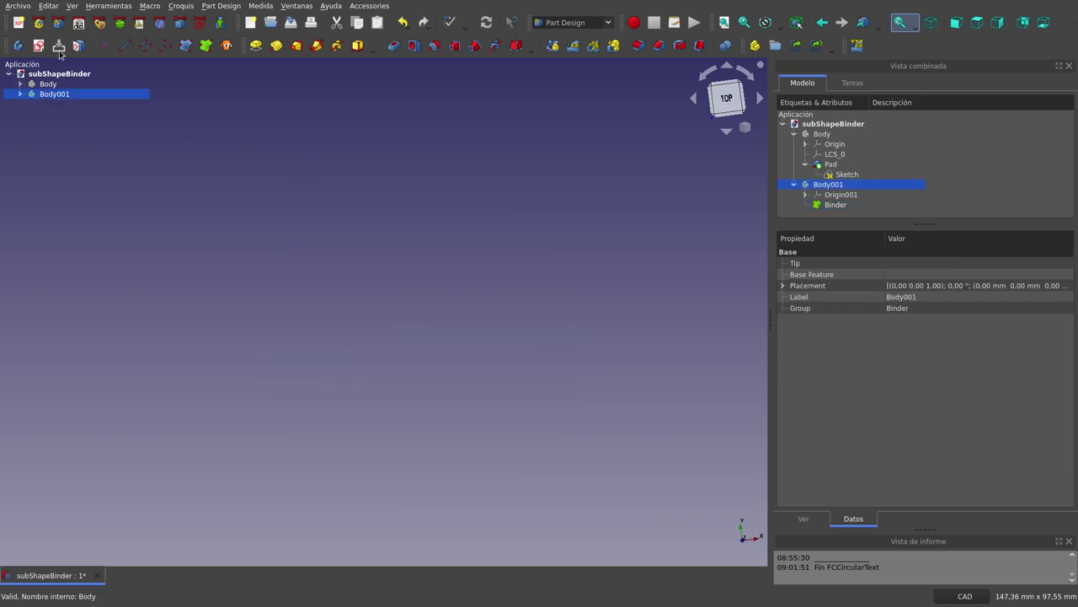
- Create a new Body002 with a sketch on its XY_Plane002
{"action": "left_click", "coordinate": [18, 45]}
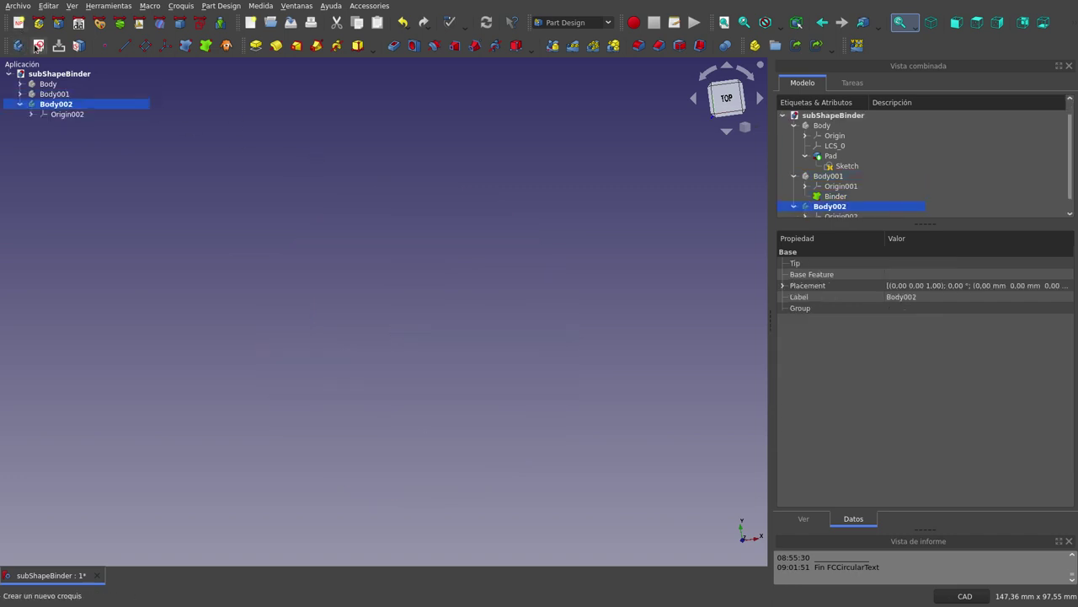
{"action": "left_click", "coordinate": [38, 46]}
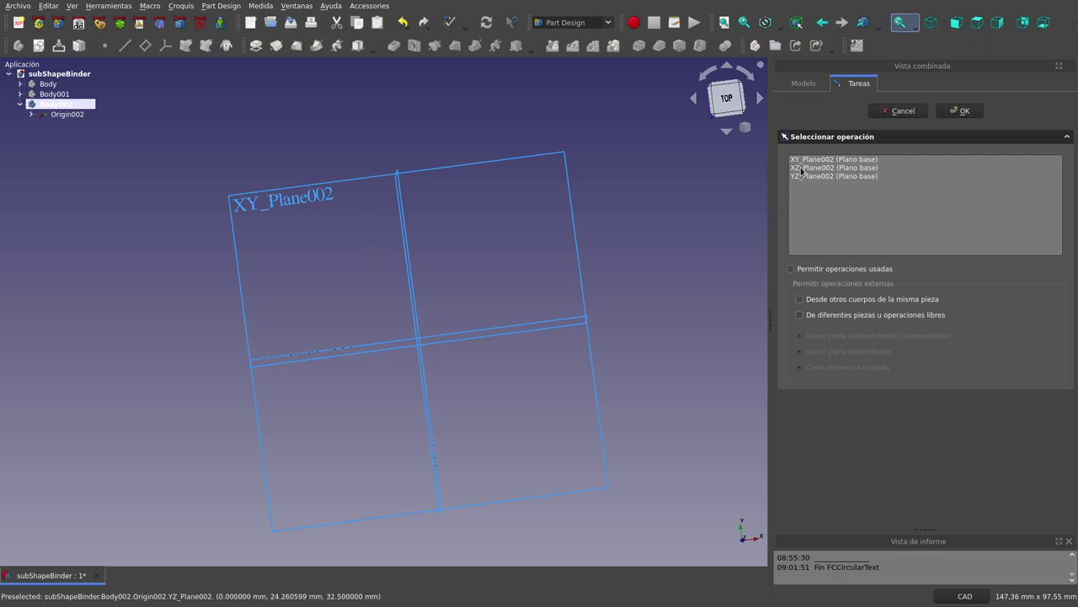
{"action": "double_click", "coordinate": [803, 160]}
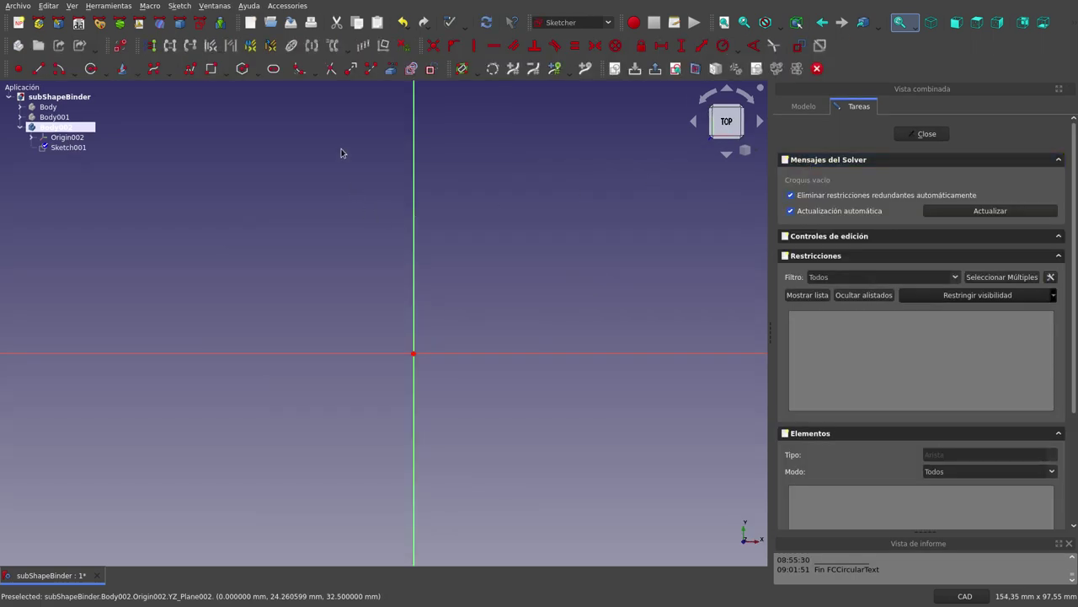
- Draw one circle centred on the sketch origin
{"action": "left_click", "coordinate": [90, 68]}
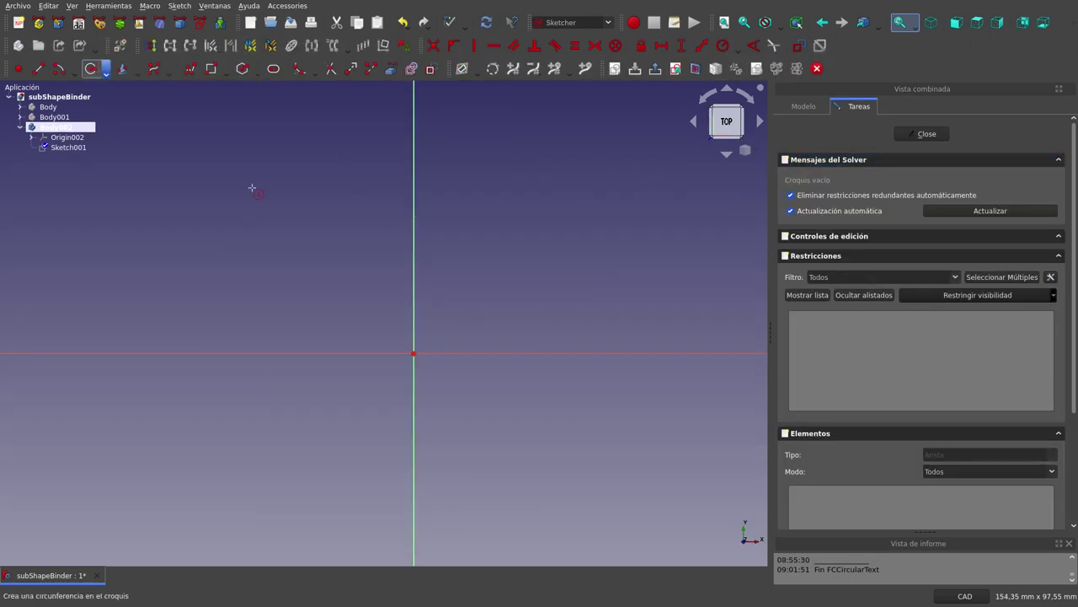
{"action": "left_click", "coordinate": [412, 354]}
{"action": "left_click", "coordinate": [496, 263]}
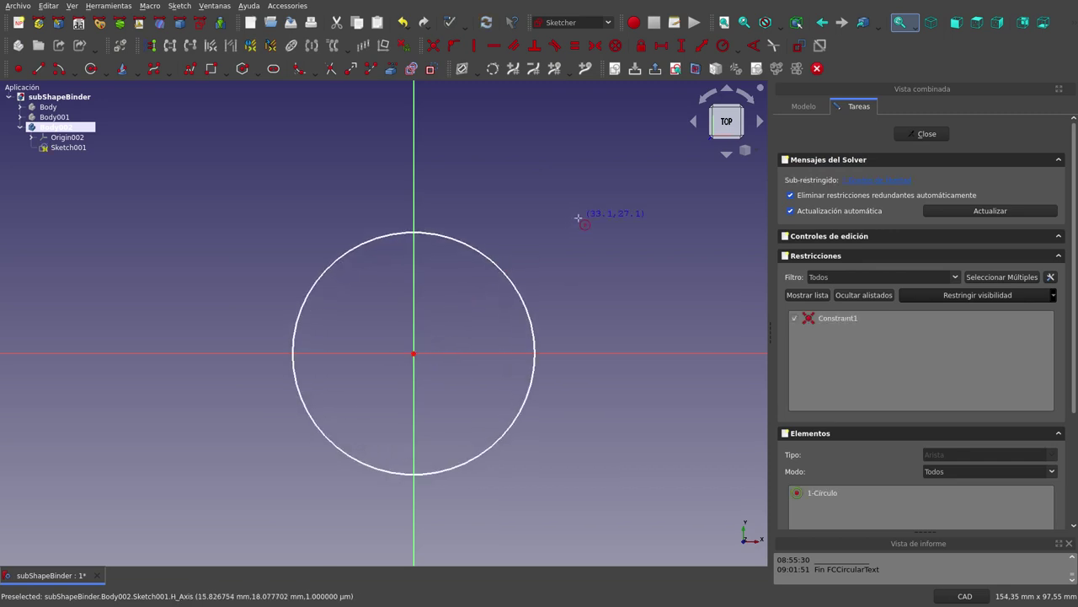
{"action": "right_click", "coordinate": [578, 218]}
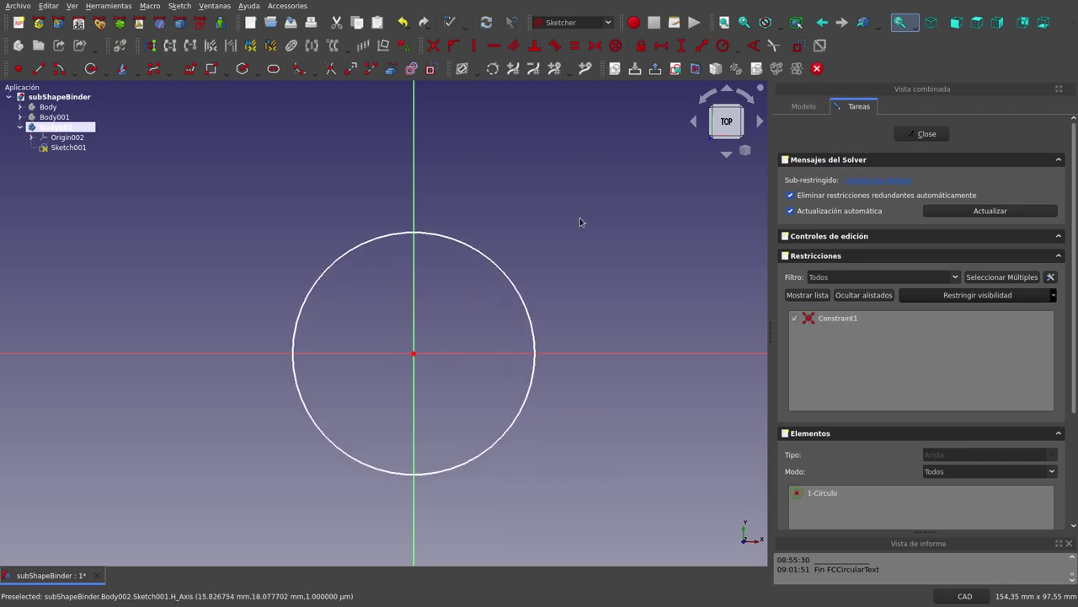